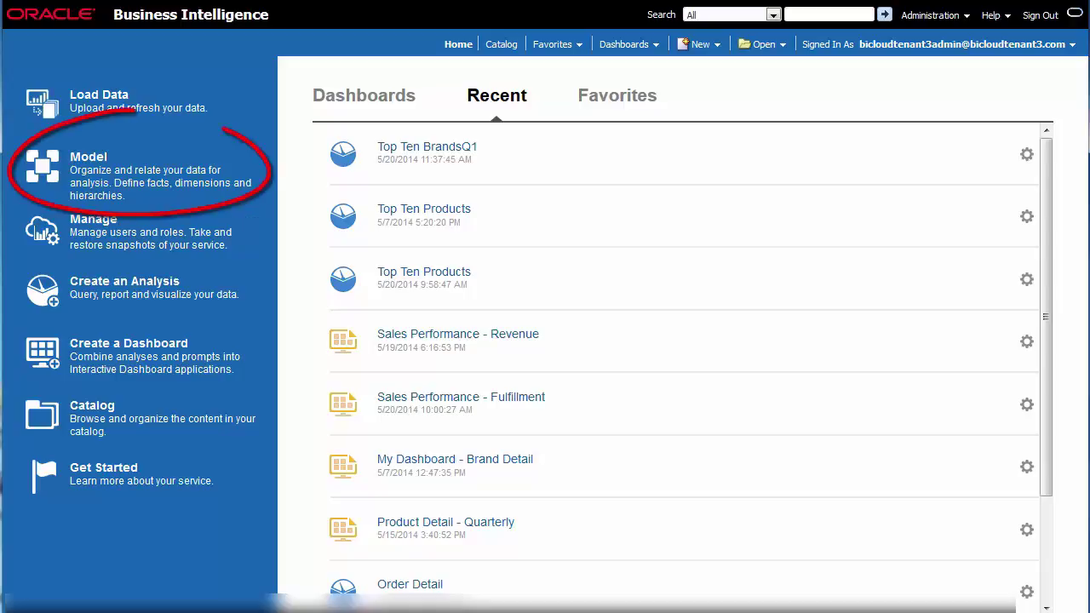
Open the SampleApp data model and lock it for editing.
click(85, 162)
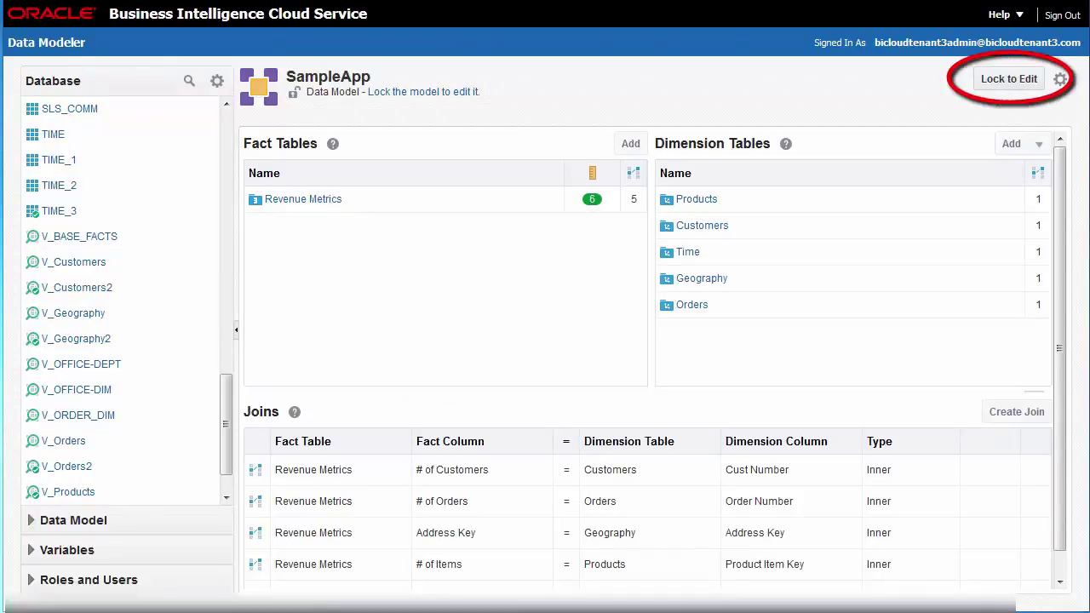
click(1016, 80)
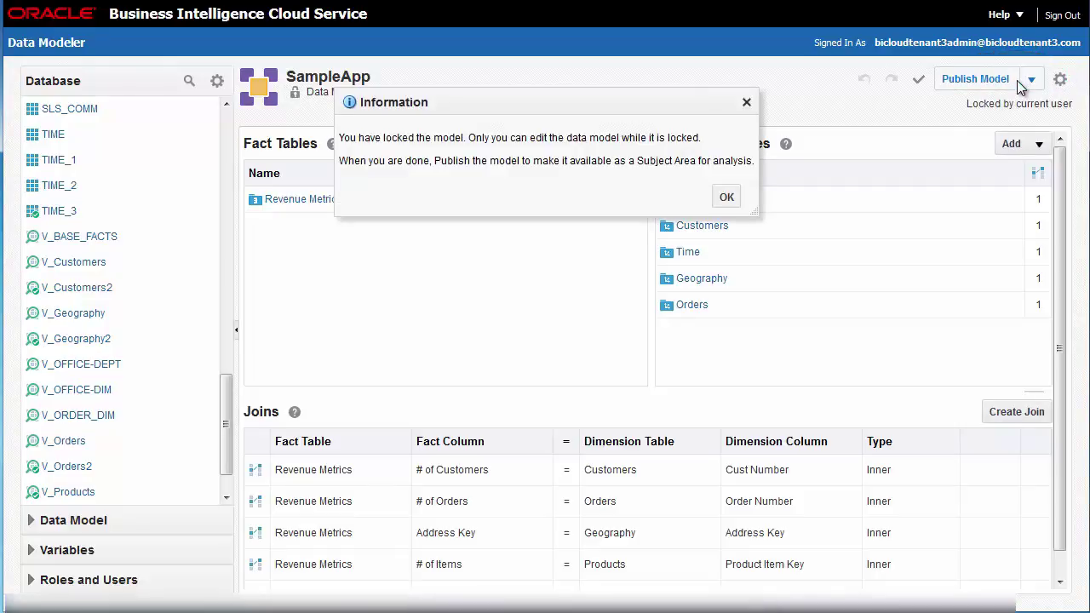
click(726, 197)
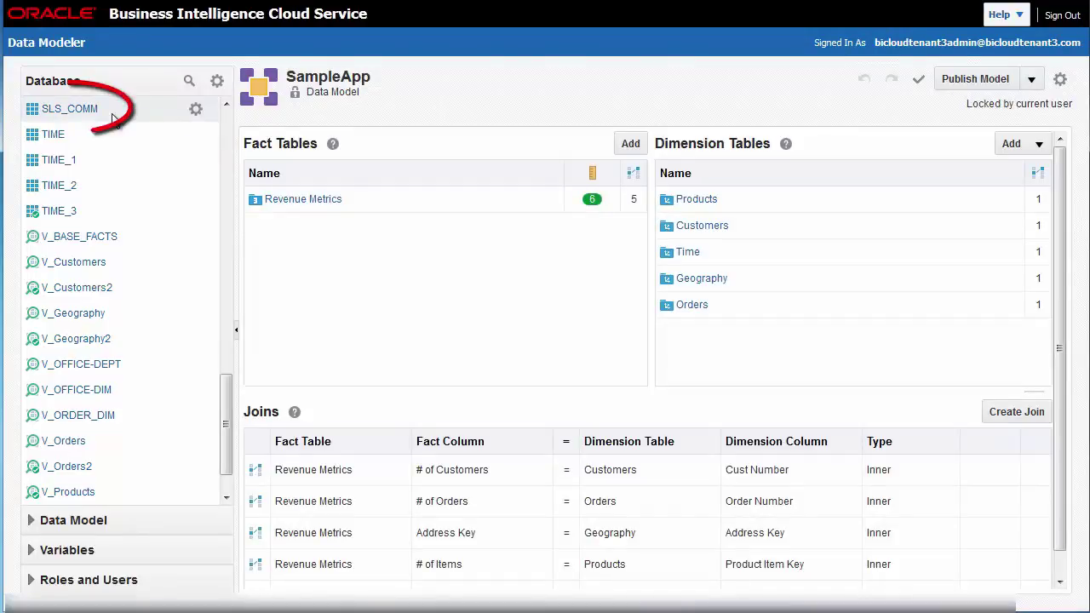
Add the SLS_COMM database table to the model as a fact table and rename it Commission.
mouse_move(90, 109)
mouse_down()
mouse_move(198, 210)
mouse_move(306, 263)
mouse_move(403, 256)
mouse_up()
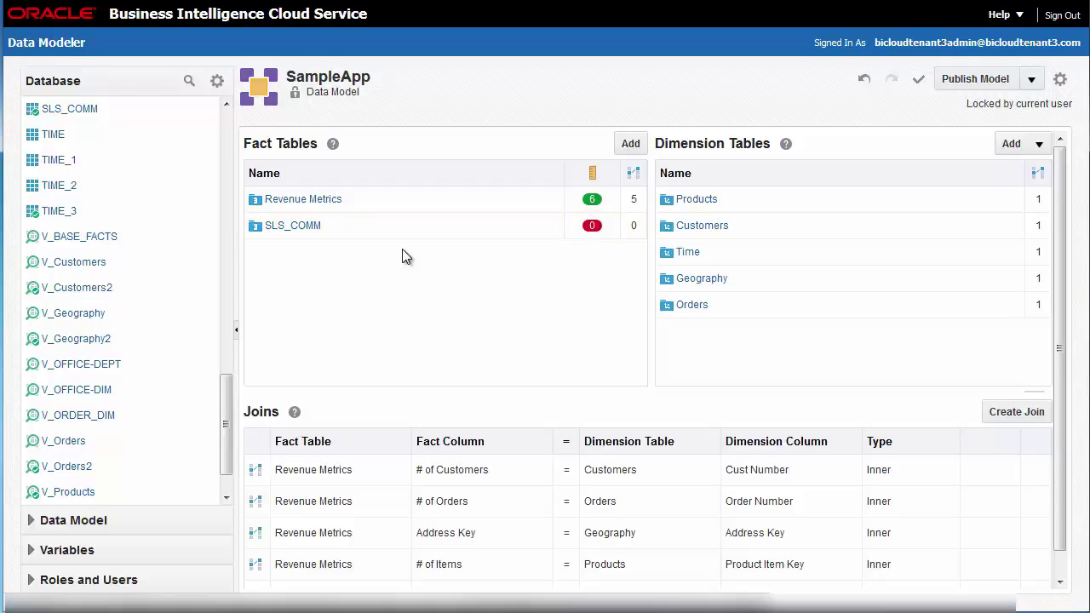
click(309, 227)
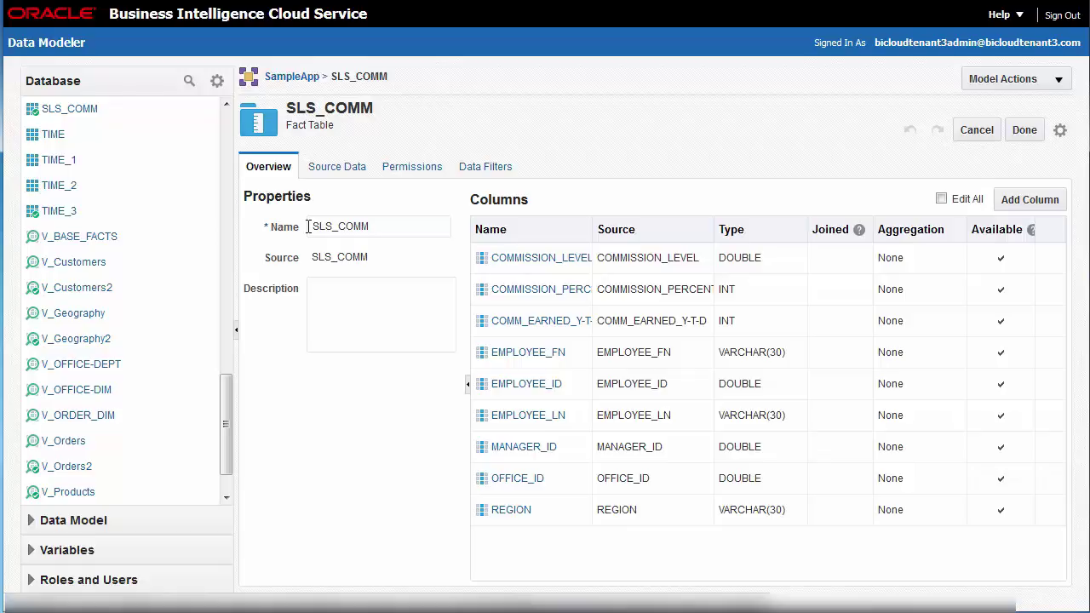
click(308, 226)
double_click(308, 226)
text(Co)
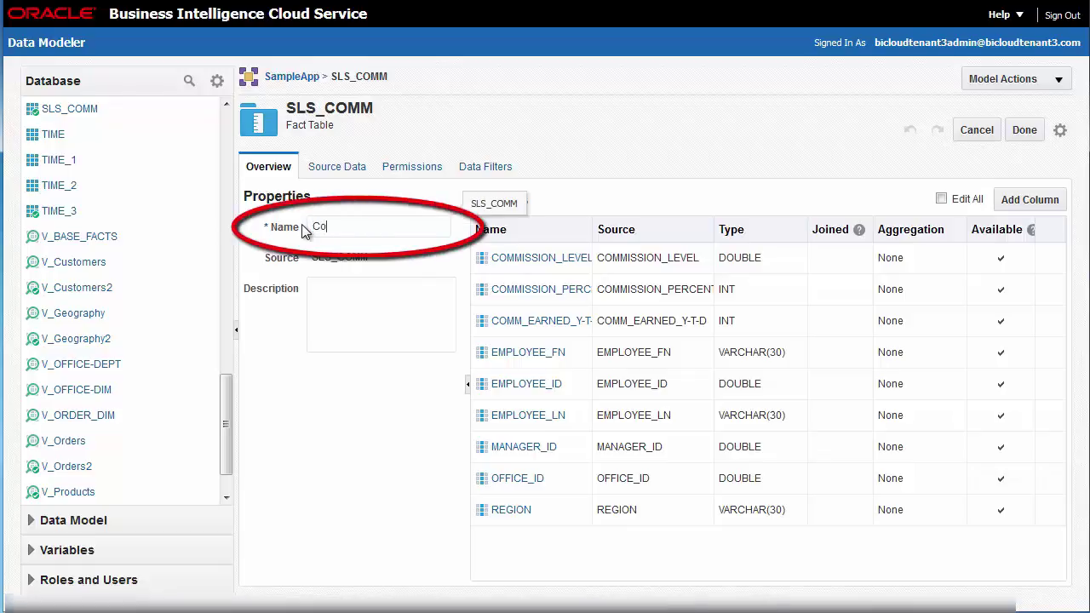
text(mmission)
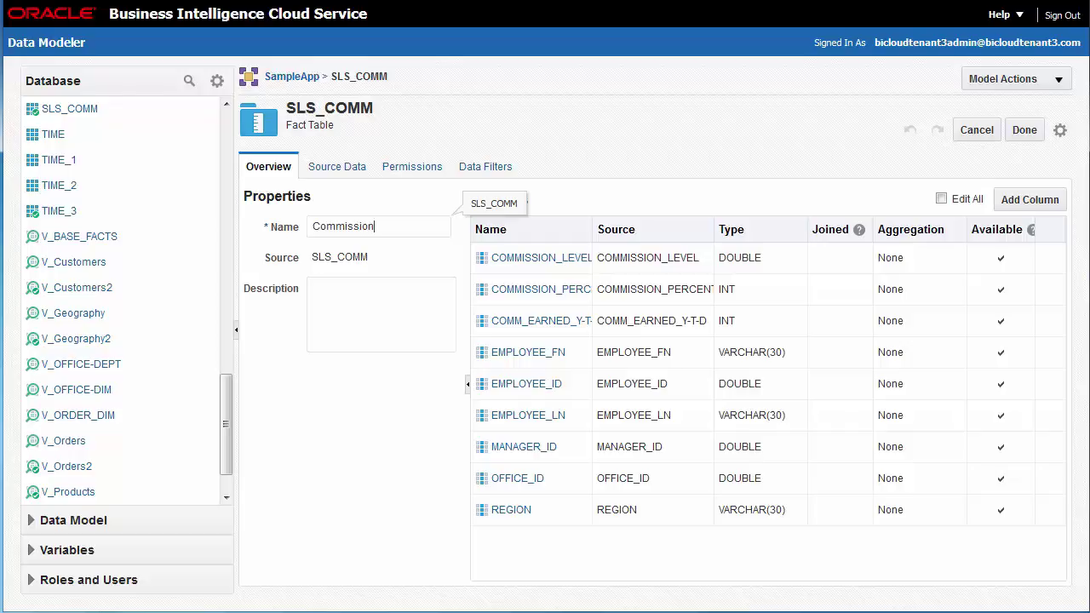
Make all columns editable, set the COMM_EARNED_Y-T-D aggregation to Sum and make OFFICE_ID unavailable.
click(941, 199)
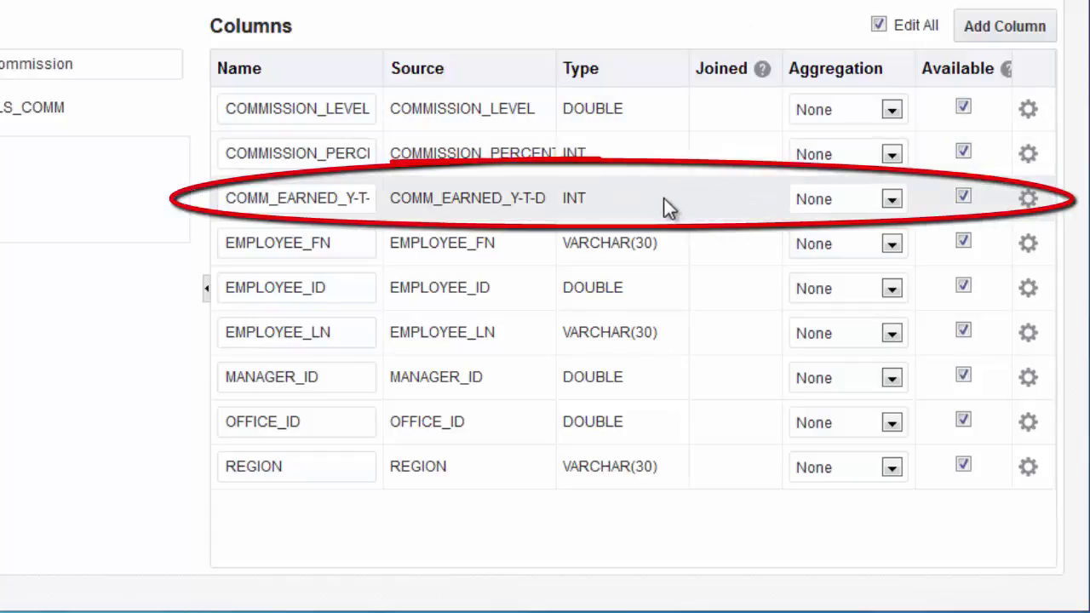
click(892, 199)
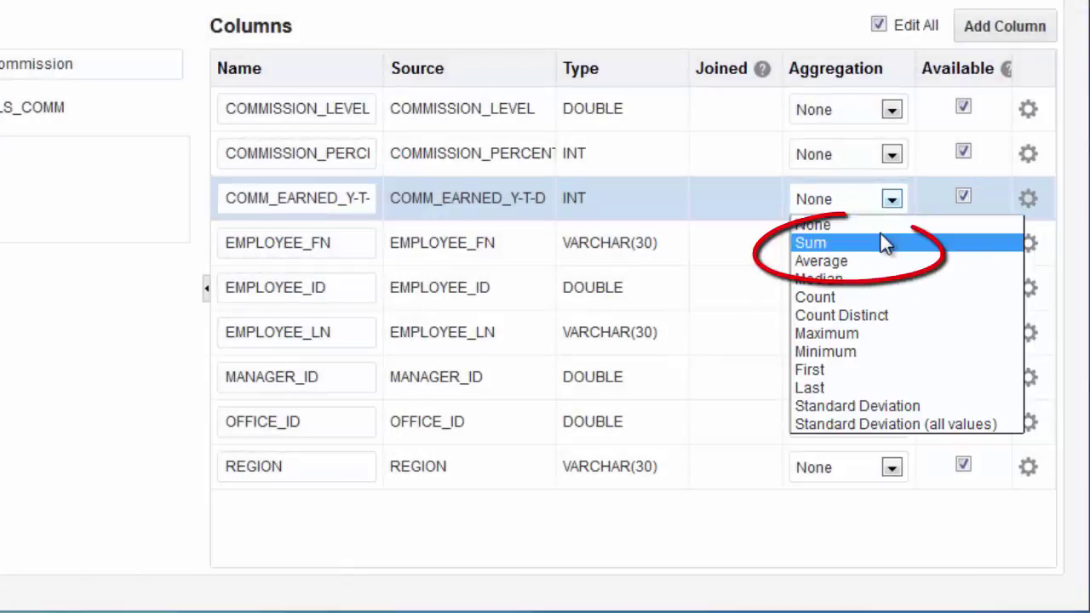
click(882, 242)
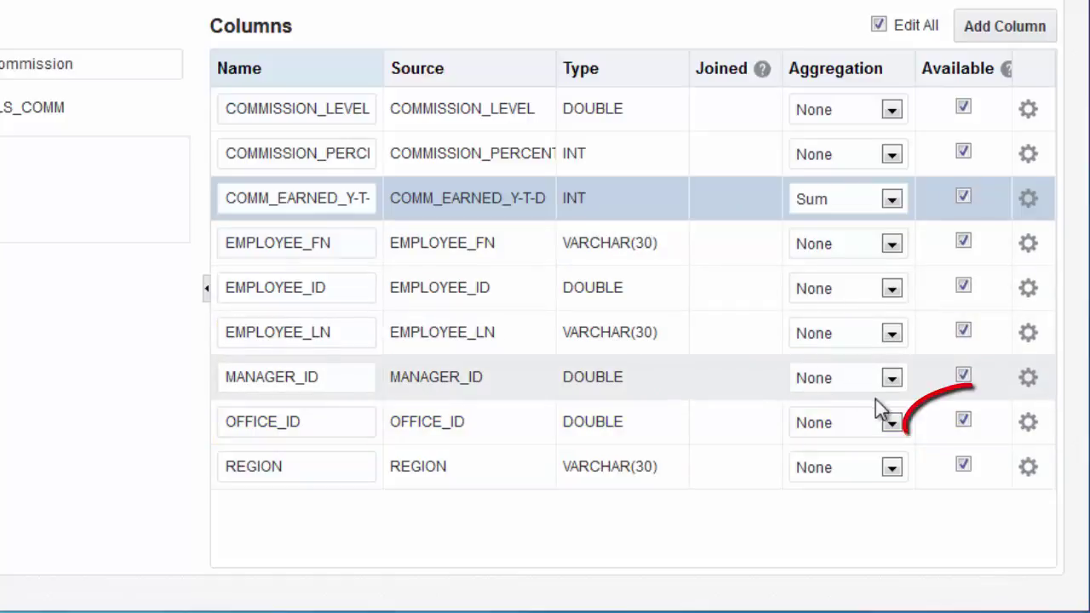
click(963, 422)
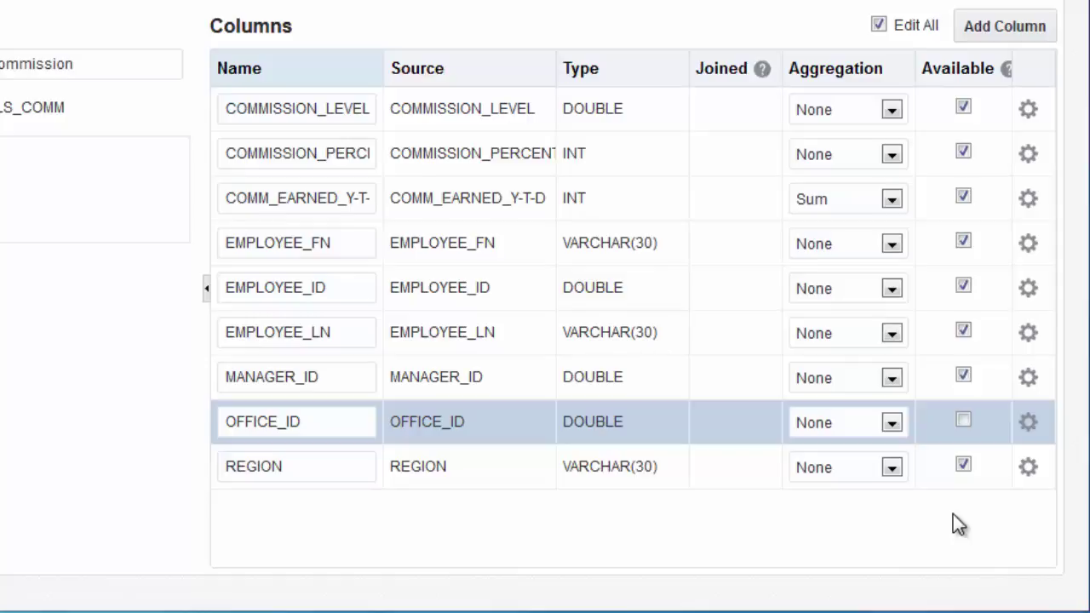
Rename COMMISSION_LEVEL, the commission percent column and COMM_EARNED_Y-T-D as Comm Level, Comm Pct and Comm YTD.
click(312, 115)
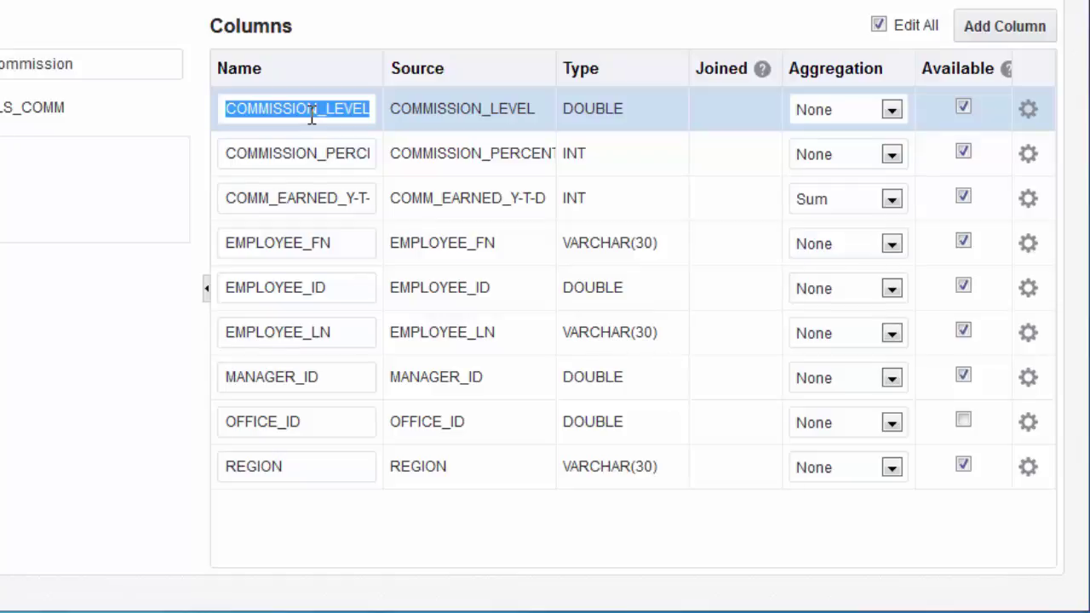
text(Comm Level)
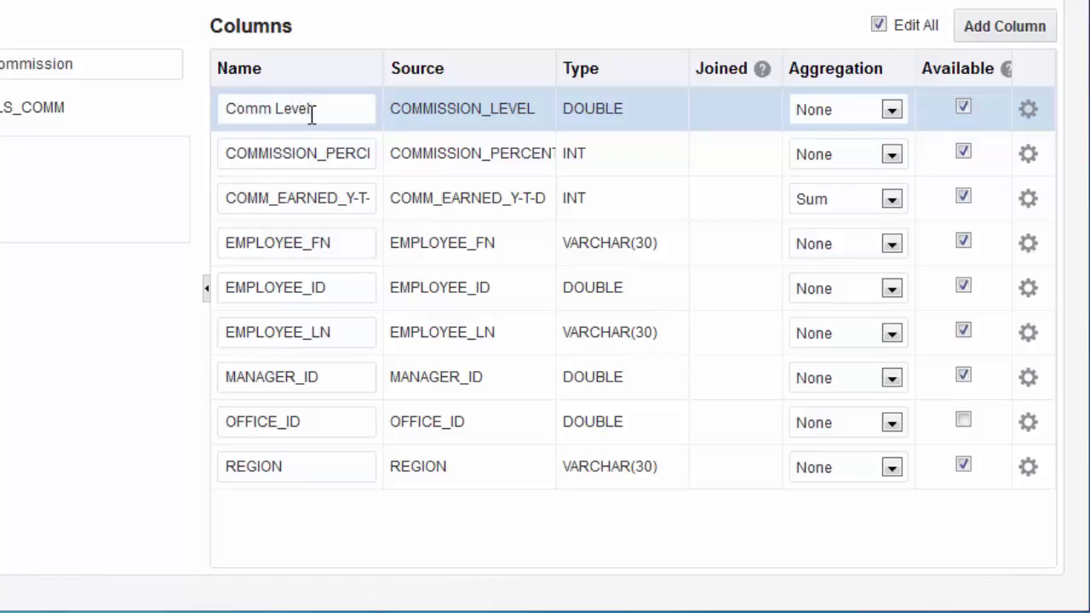
click(299, 140)
text(Comm Pct)
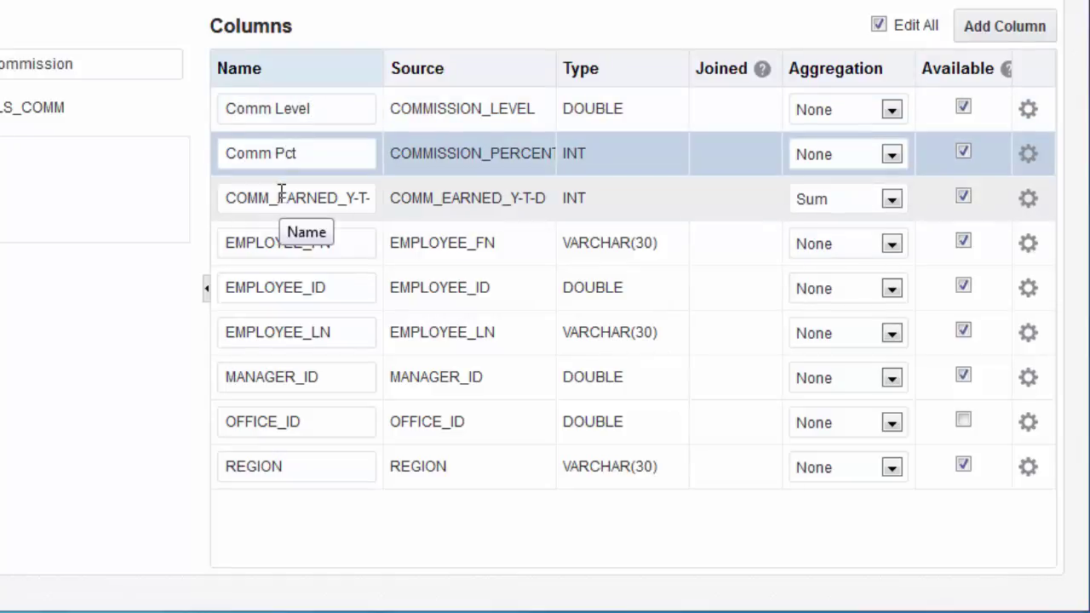
click(281, 193)
text(Comm YTD)
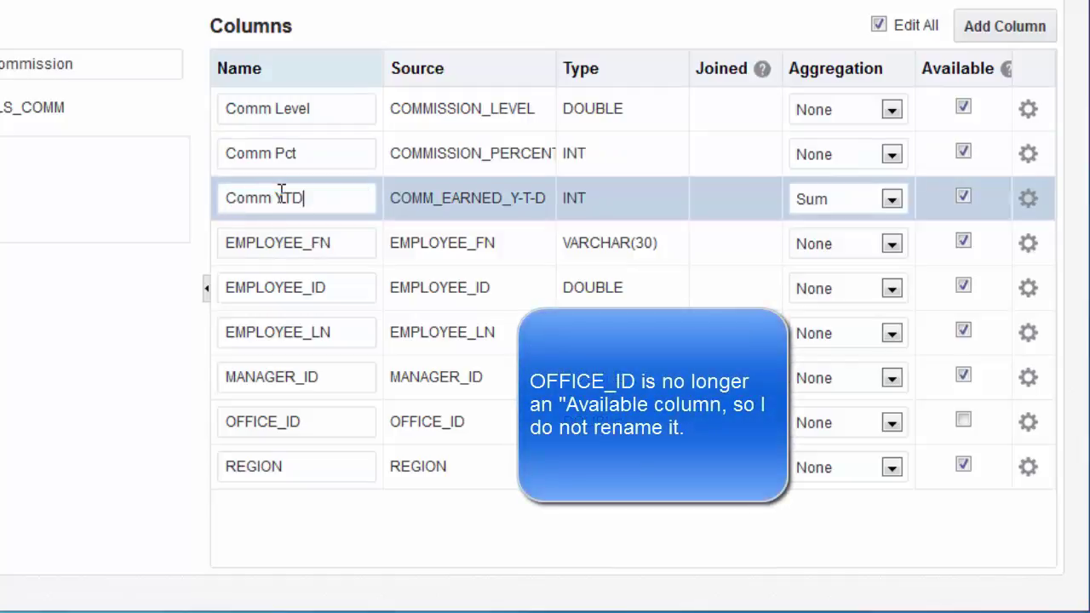
Rename the EMPLOYEE_FN, EMPLOYEE_ID and EMPLOYEE_LN columns as Emp First Name, Emp Nbr and Emp Last Name.
click(270, 238)
text(Emp First Name)
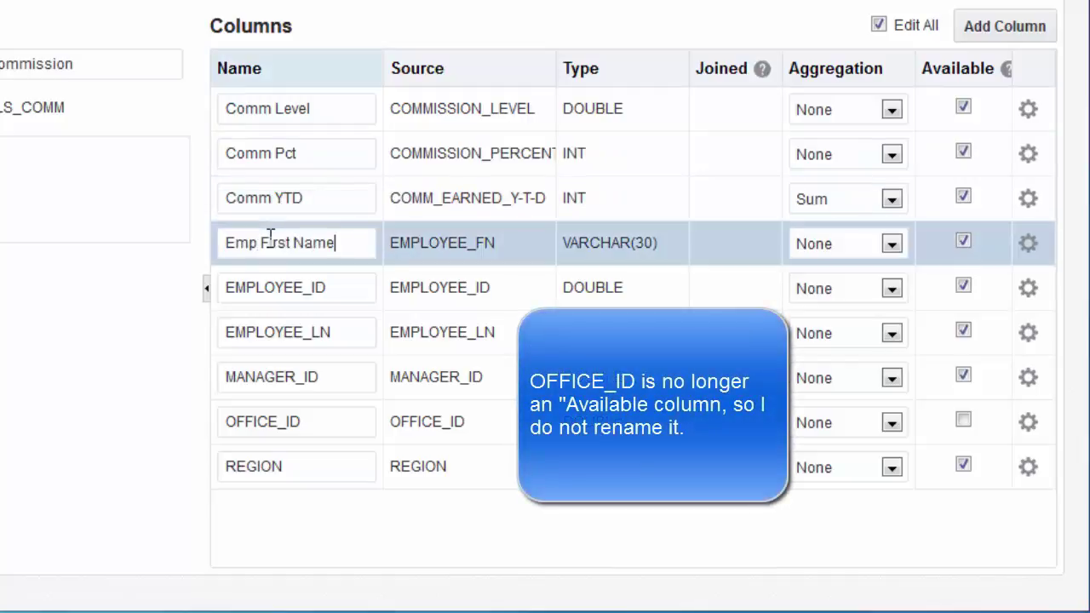
click(269, 288)
text(Emp Nbr)
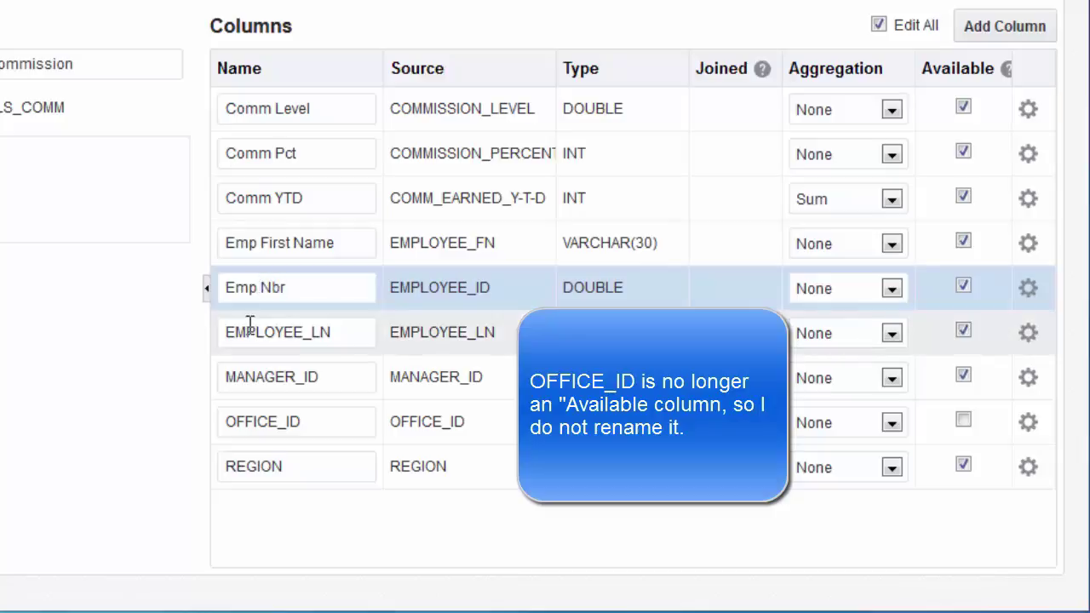
click(250, 322)
text(Emp Last Name)
Rename the MANAGER_ID column as Mgr Nbr and REGION as Region, and finish editing the Commission table.
click(255, 376)
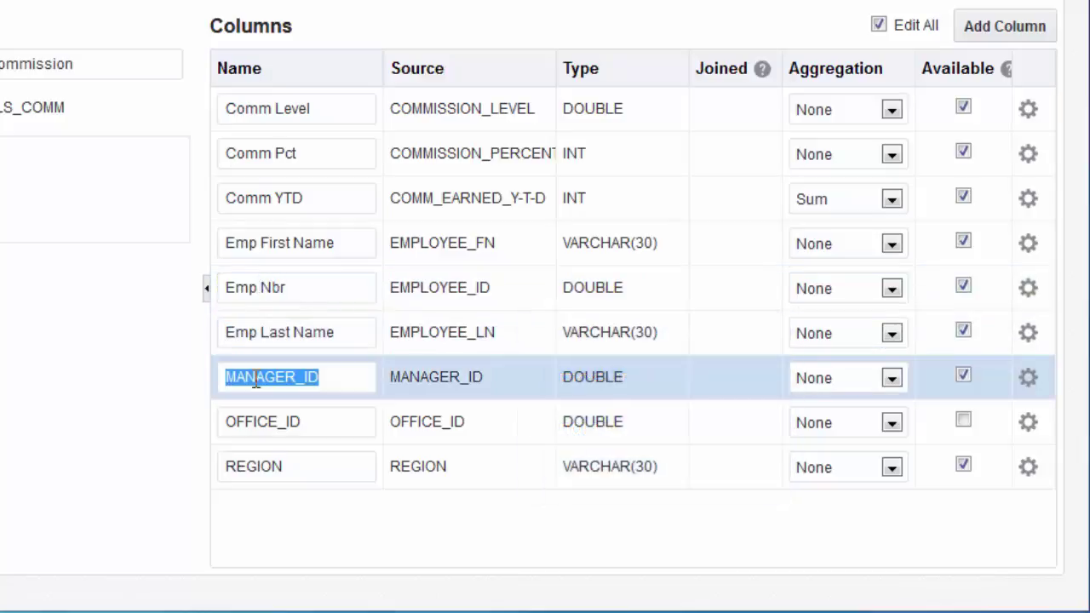
text(Mgr Nbr)
click(247, 462)
text(Region)
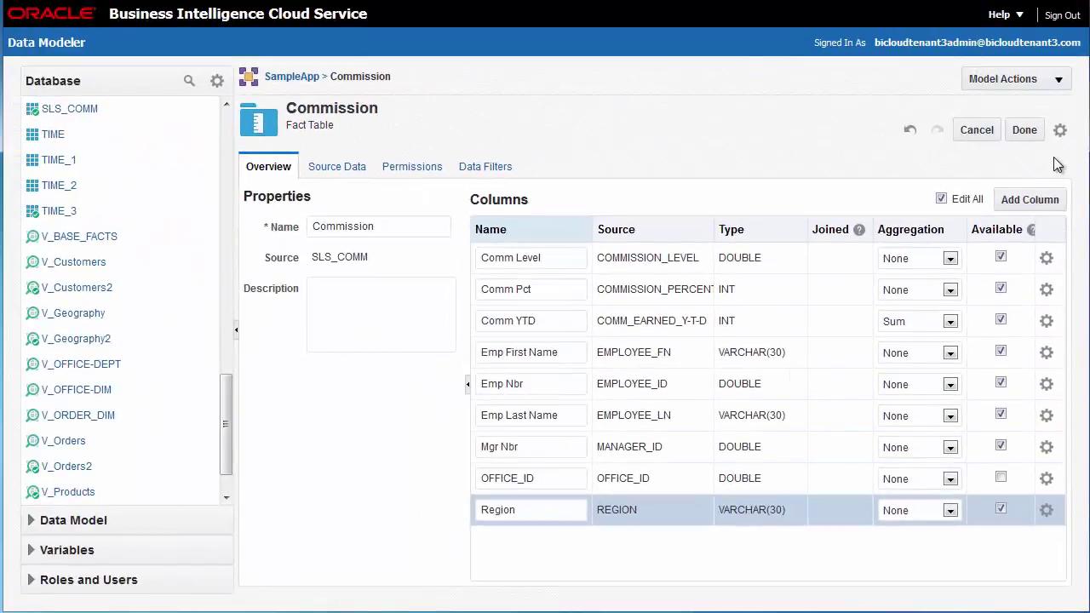
click(1024, 130)
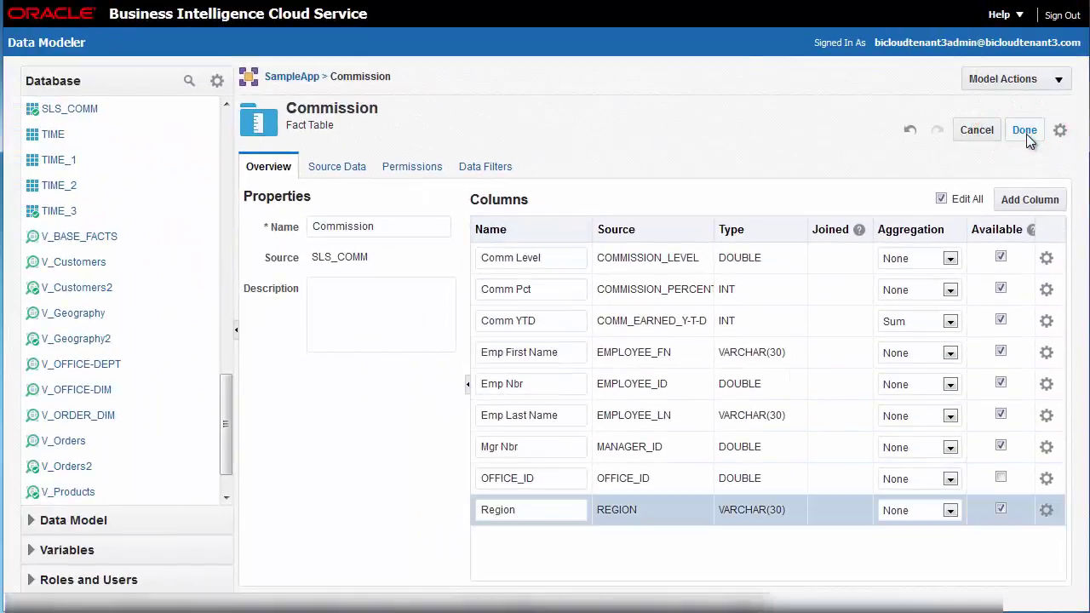